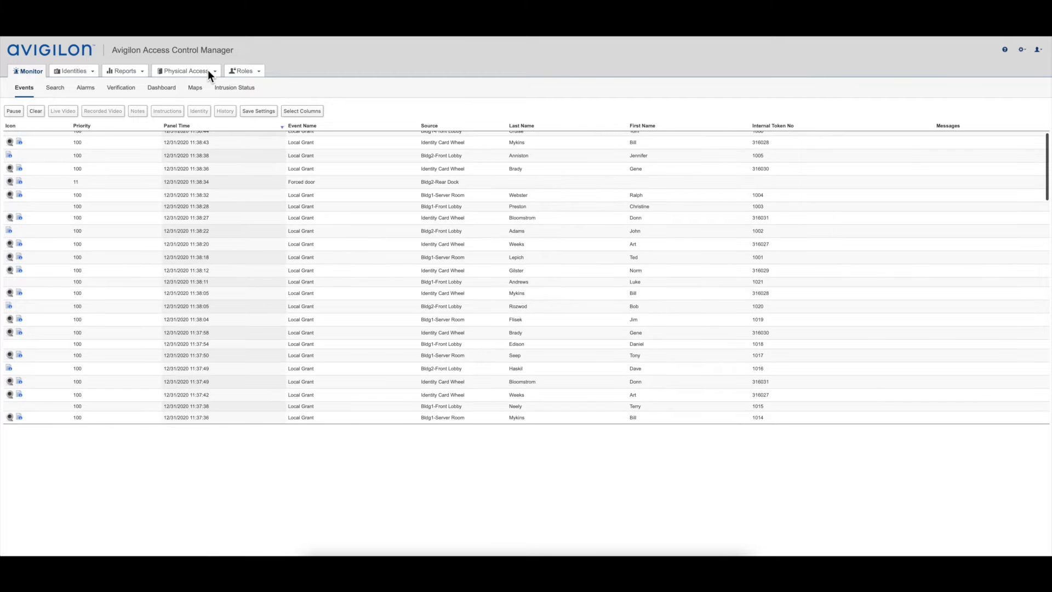
# Step: Open the "Lock Down All Doors No Access" policy and examine its Mercury door settings, including the door mode options
pyautogui.click(242, 70)
pyautogui.click(246, 97)
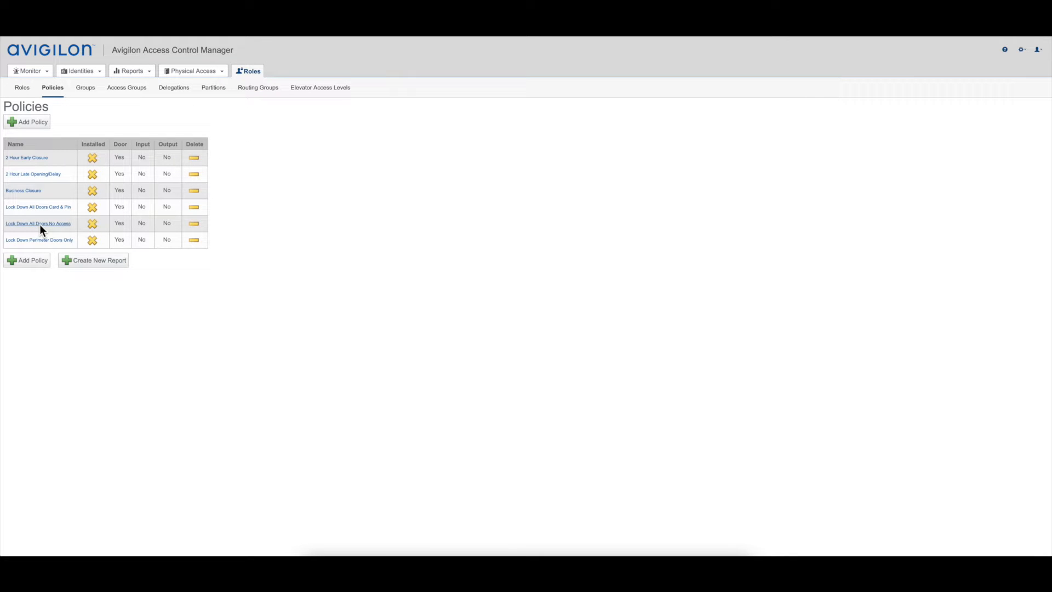
pyautogui.click(40, 223)
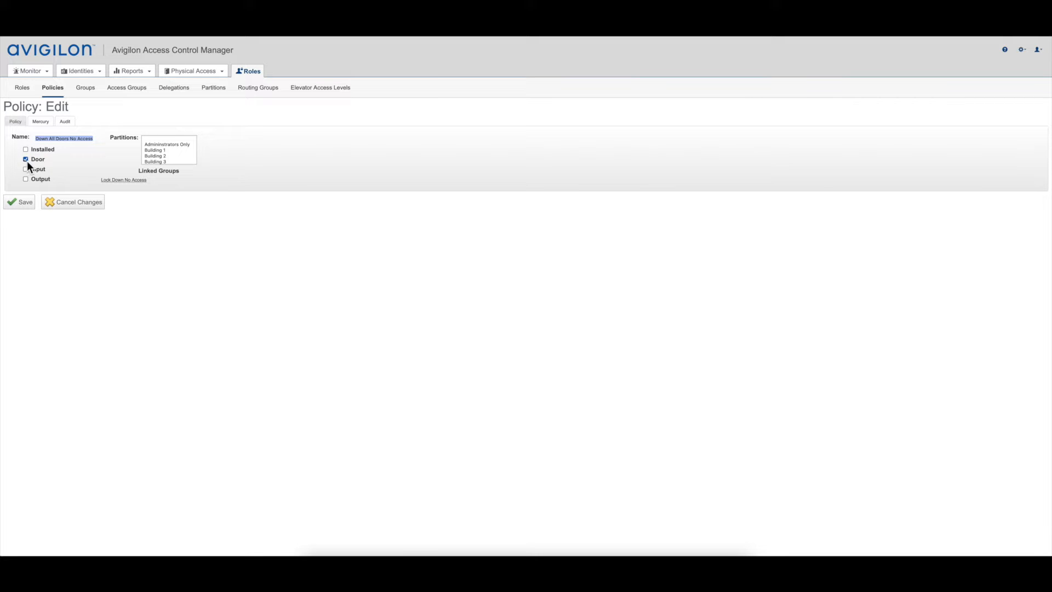
pyautogui.click(43, 124)
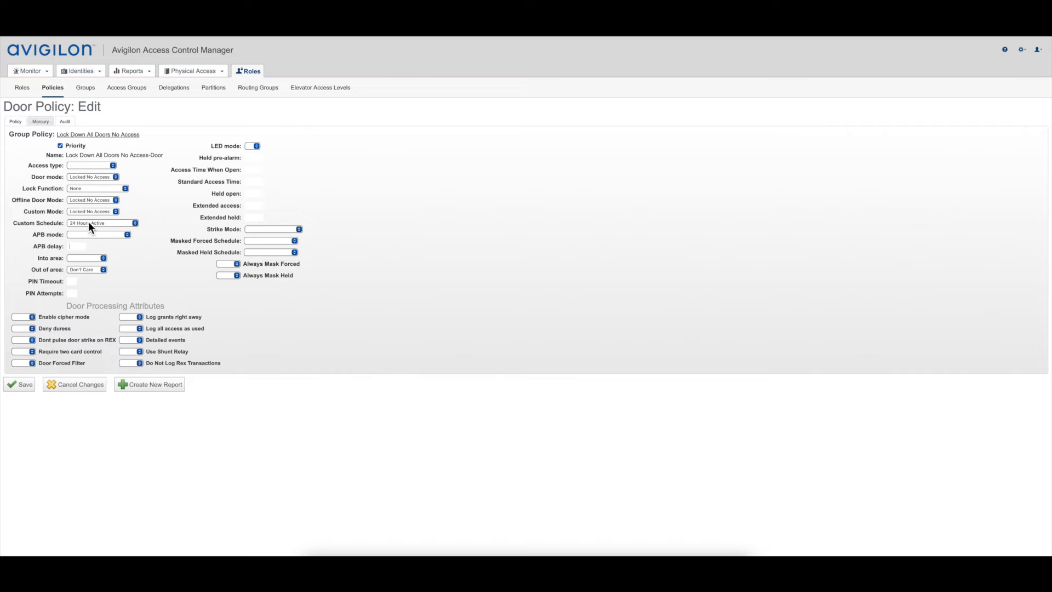
pyautogui.click(94, 177)
pyautogui.click(94, 177)
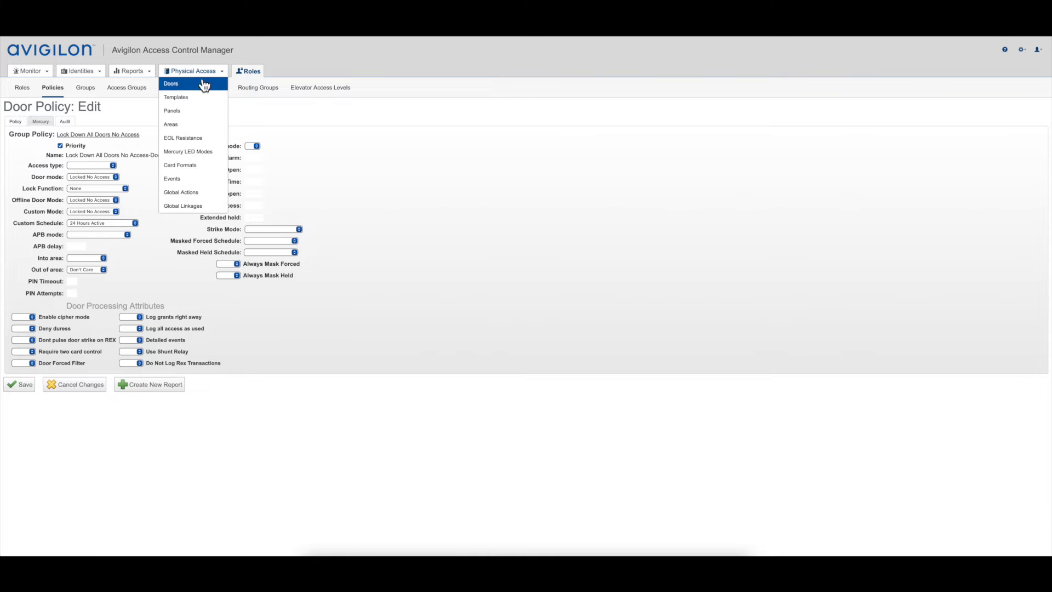
# Step: Review the global actions for deactivating all badges, activating first responders and locking all doors, leaving each without changes
pyautogui.moveTo(211, 74)
pyautogui.click(190, 194)
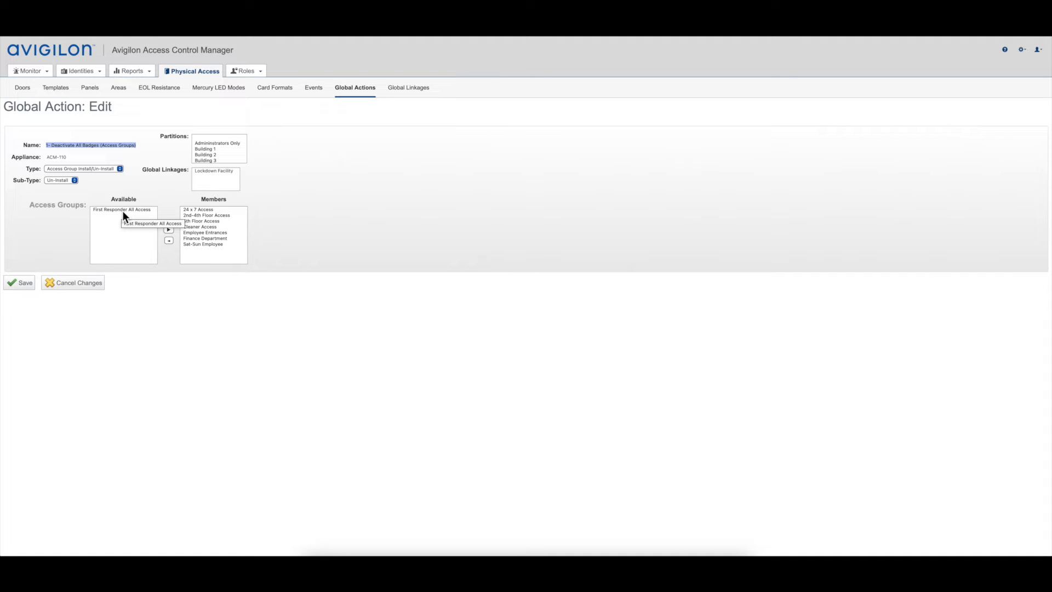
pyautogui.click(69, 282)
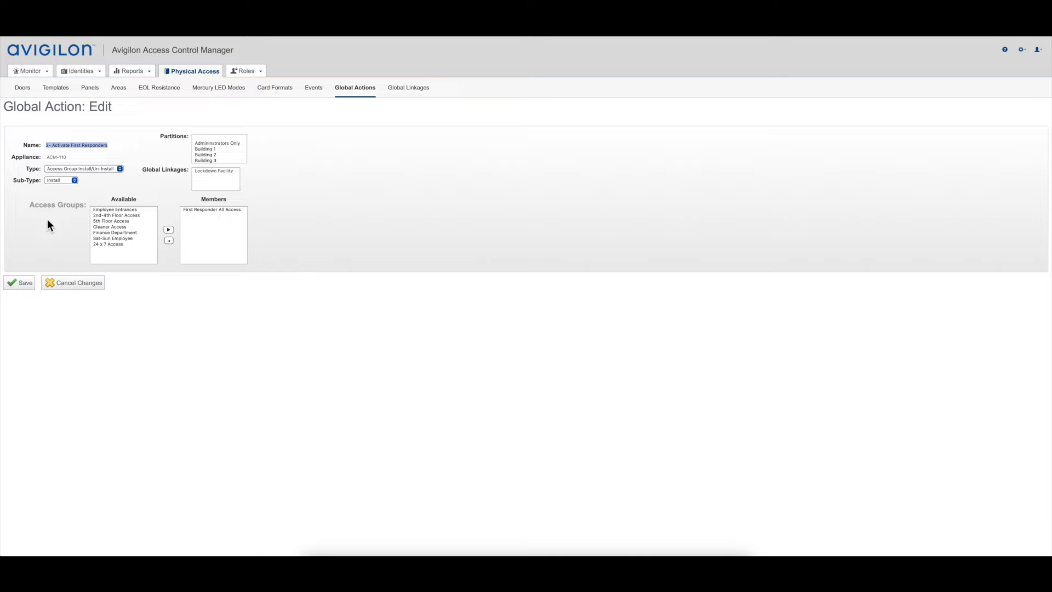
pyautogui.click(71, 284)
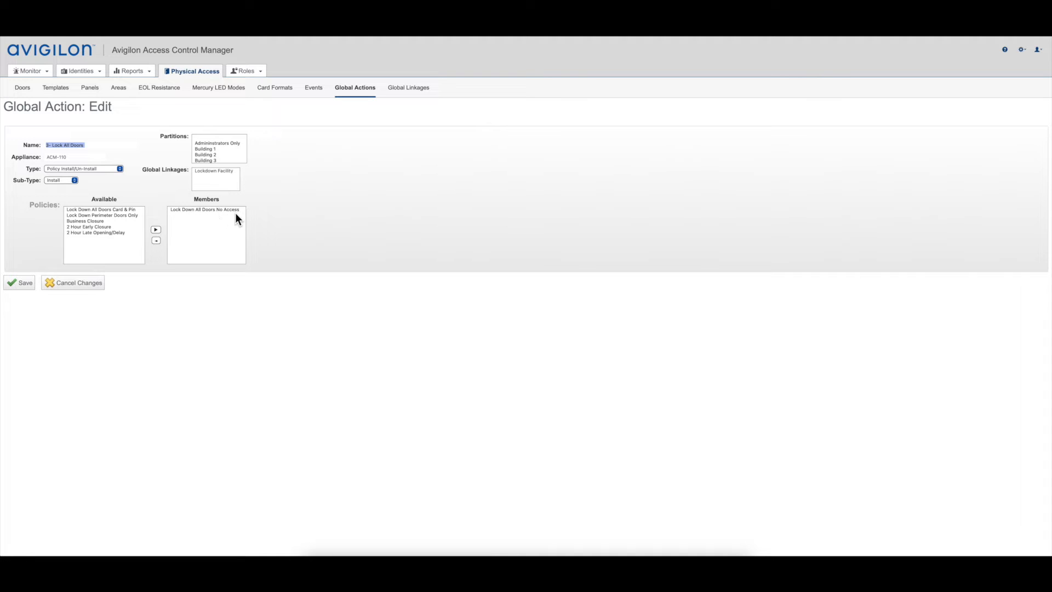
pyautogui.click(60, 284)
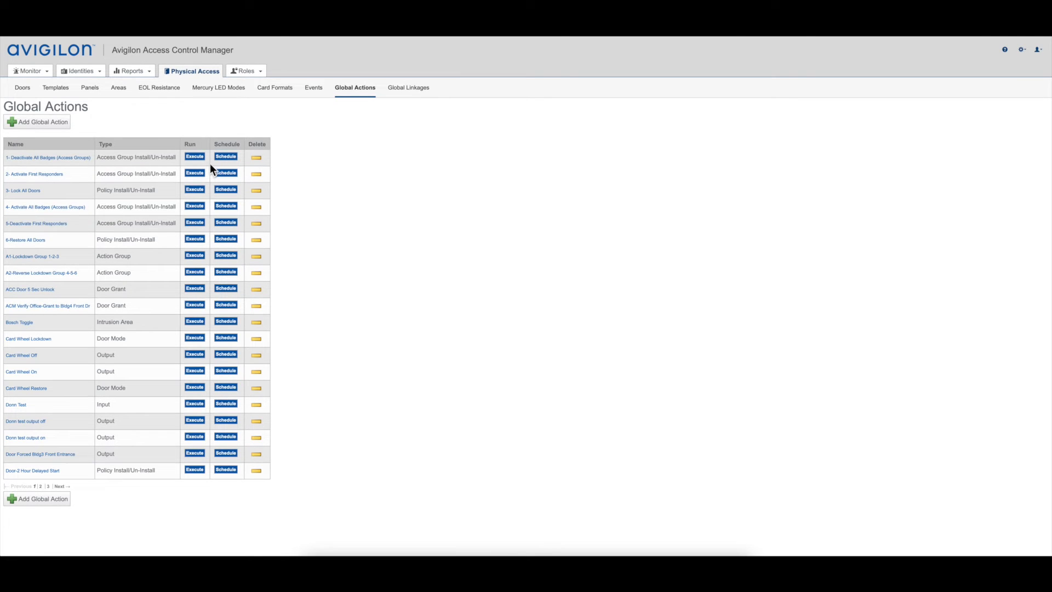
# Step: Open the Lockdown Facility global linkage and examine its member devices, listing the available devices of type Door
pyautogui.click(411, 96)
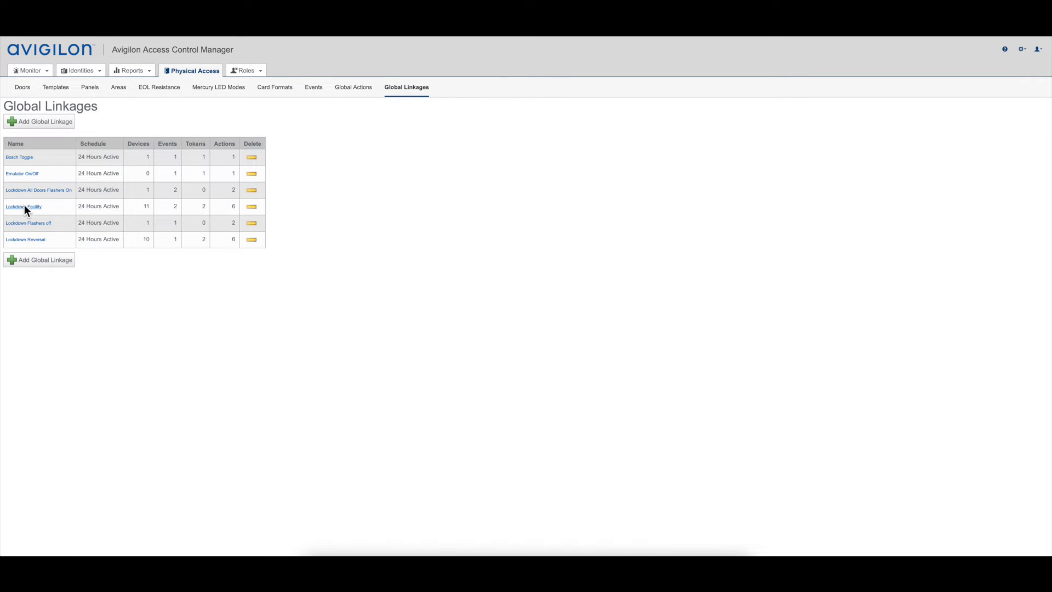
pyautogui.click(24, 207)
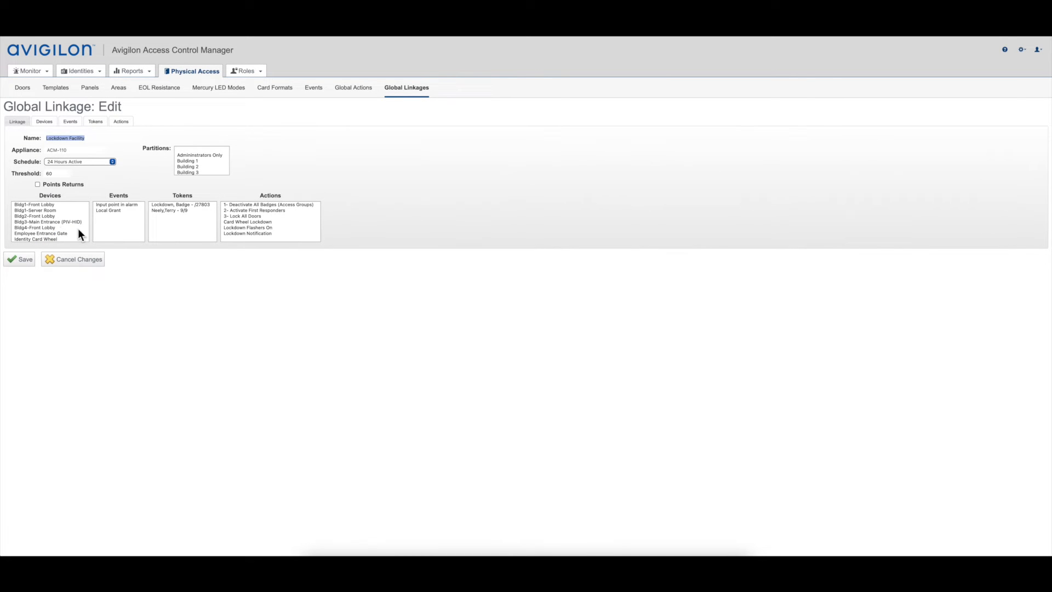
pyautogui.click(43, 124)
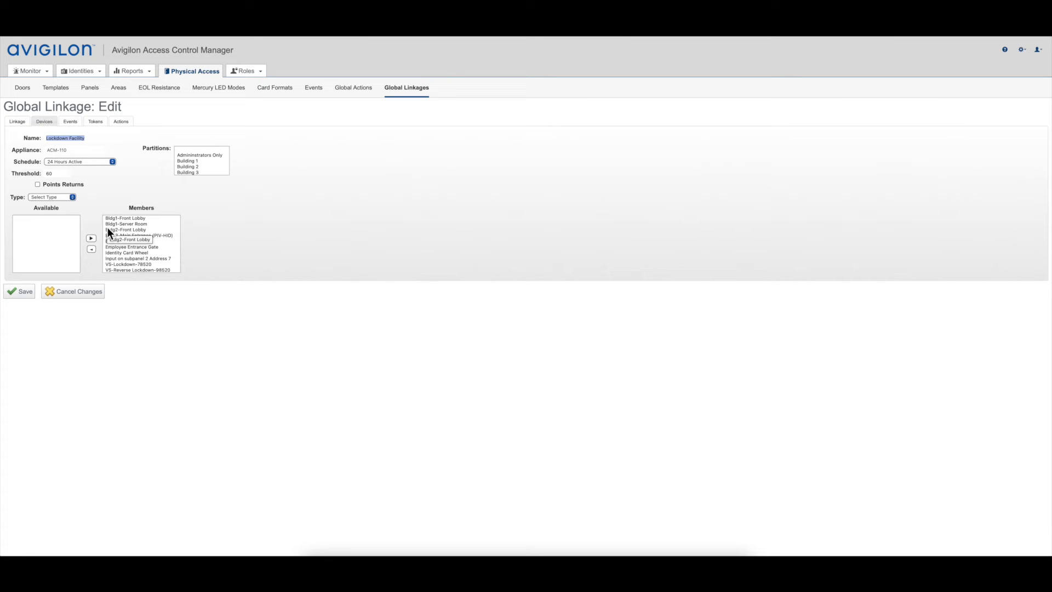
pyautogui.scroll(-1, 136, 269)
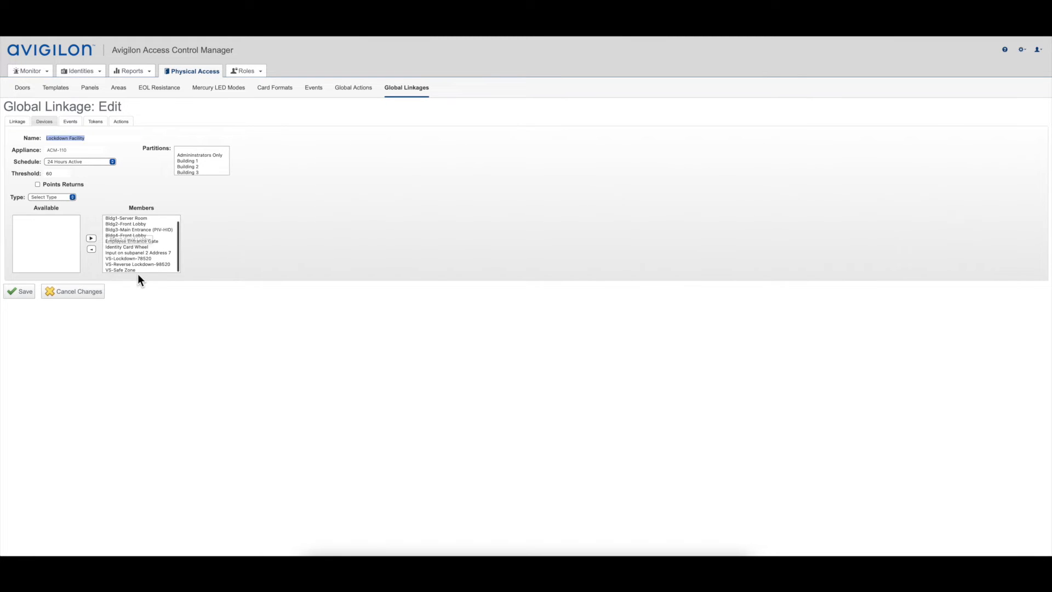
pyautogui.click(63, 198)
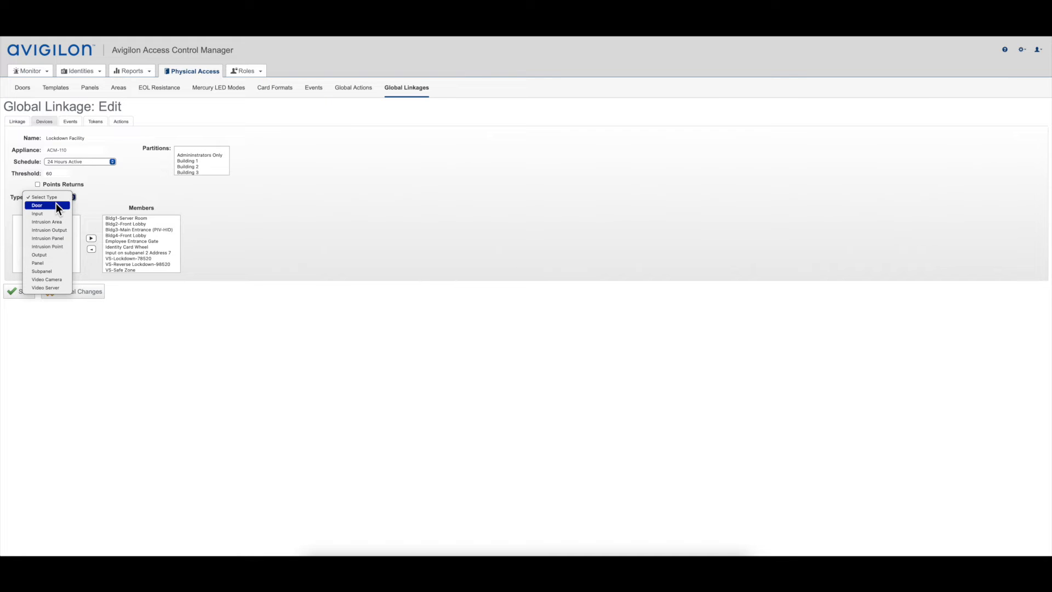
pyautogui.click(57, 205)
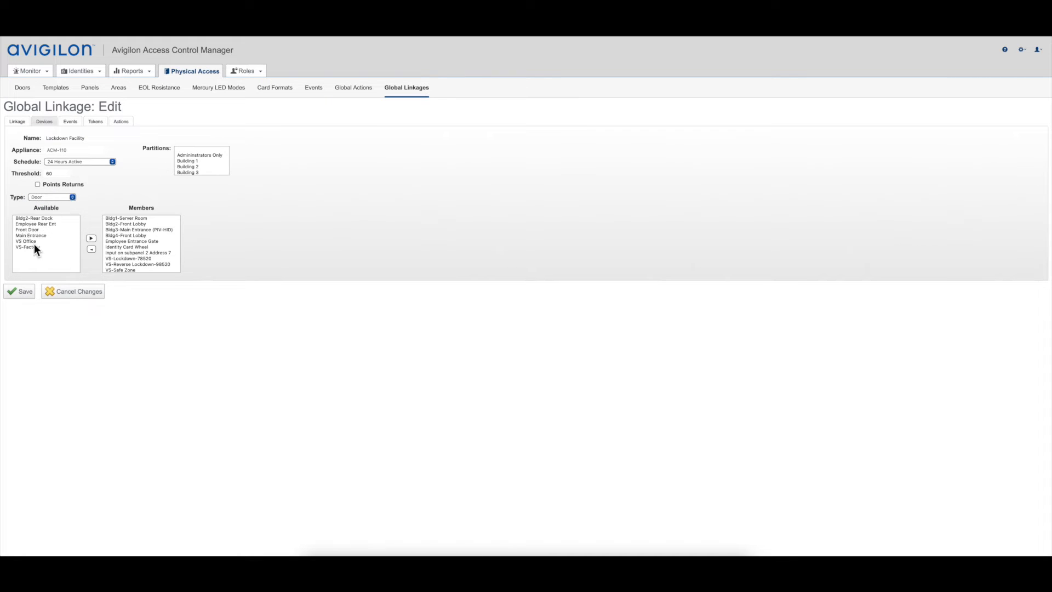
pyautogui.scroll(1, 143, 260)
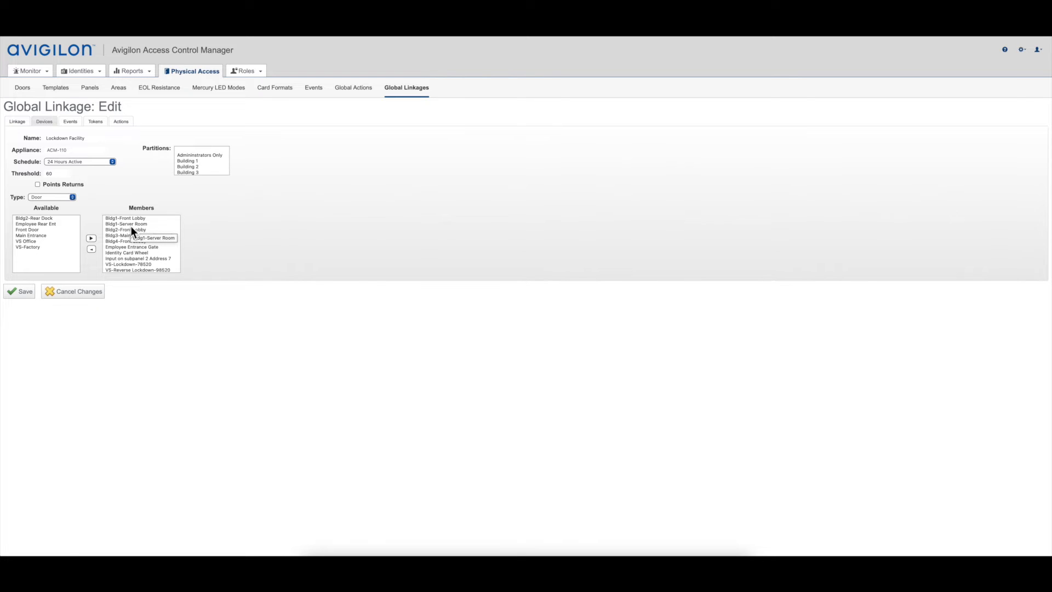
pyautogui.scroll(-1, 131, 226)
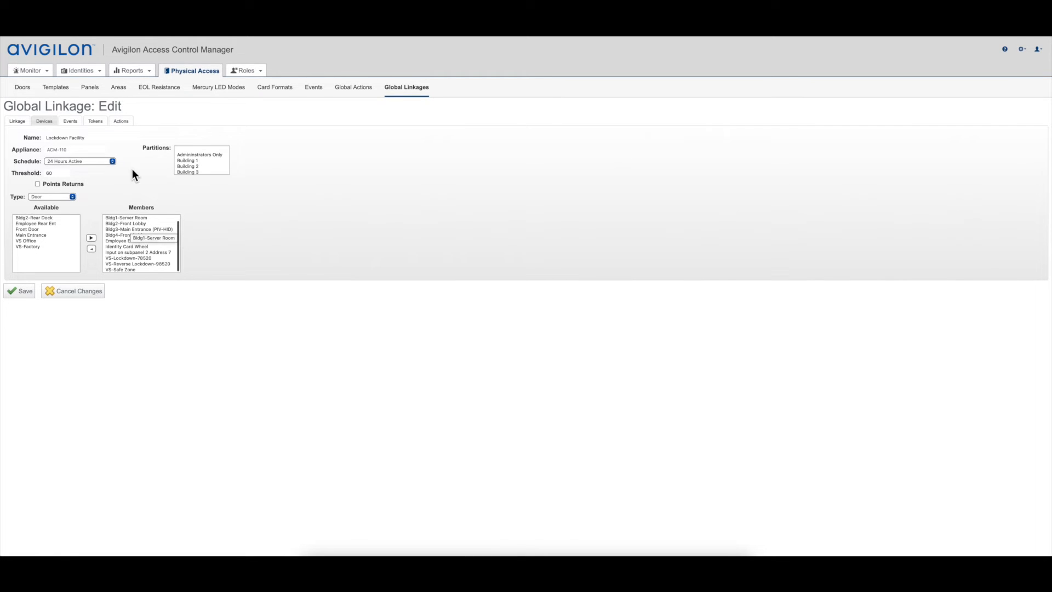
# Step: Examine the Lockdown Facility linkage's trigger events, Input point in alarm and Local Grant
pyautogui.click(70, 125)
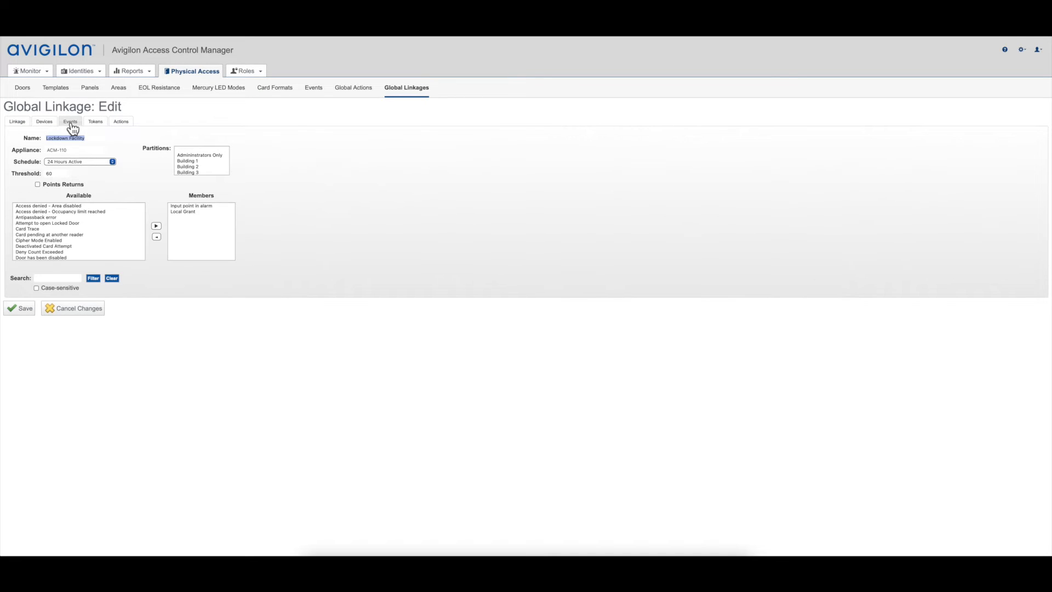
pyautogui.click(201, 206)
pyautogui.click(190, 212)
pyautogui.scroll(-10, 77, 225)
# Step: Examine the badge tokens assigned as members of the Lockdown Facility linkage
pyautogui.click(92, 123)
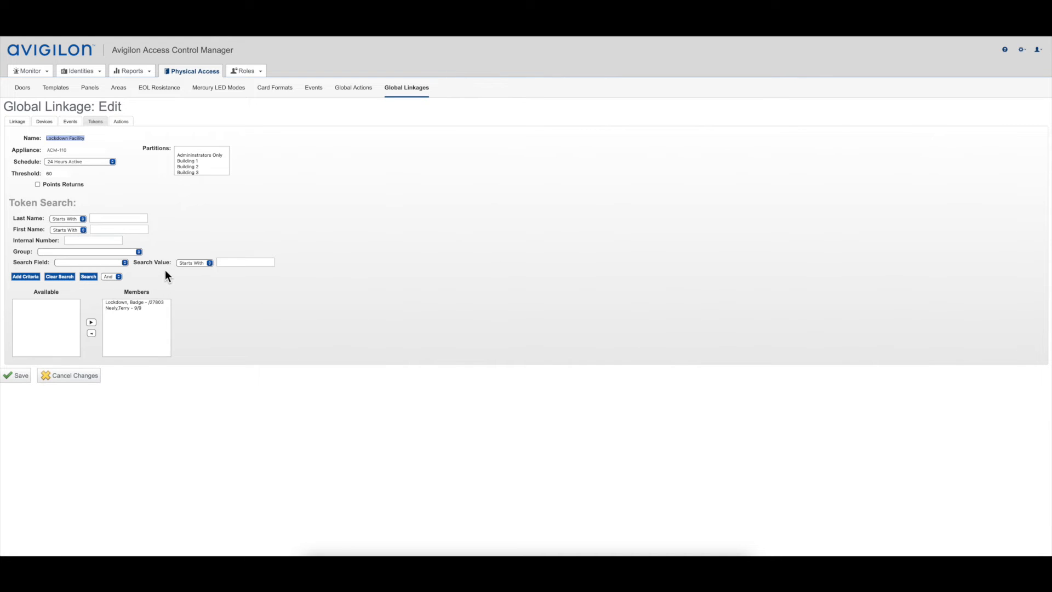
pyautogui.click(133, 304)
pyautogui.click(129, 308)
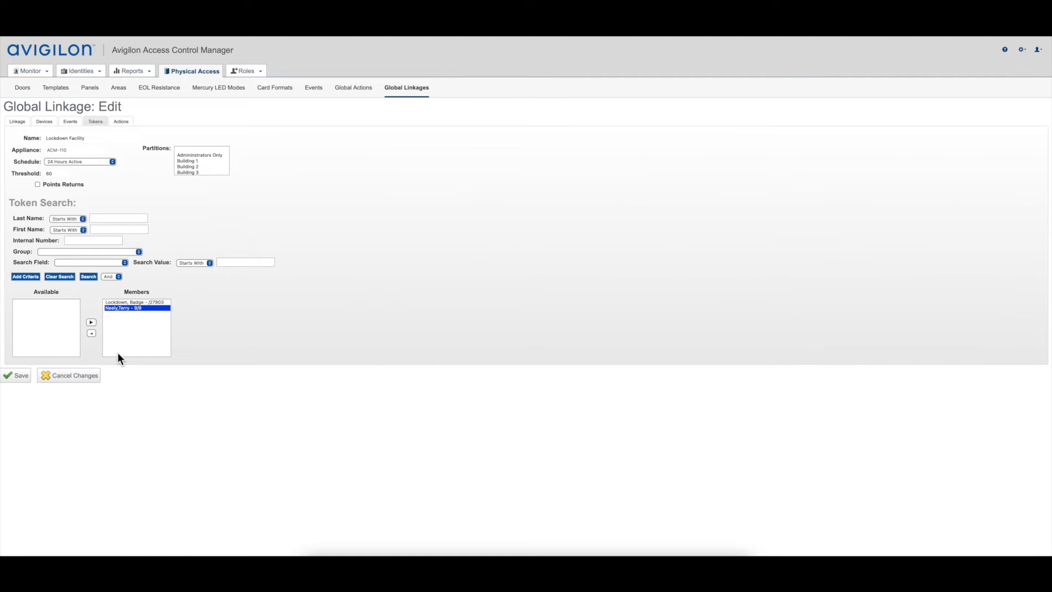
# Step: Examine the Lockdown Facility linkage's member actions, from deactivating all badges to the card wheel, flasher and notification actions
pyautogui.click(121, 122)
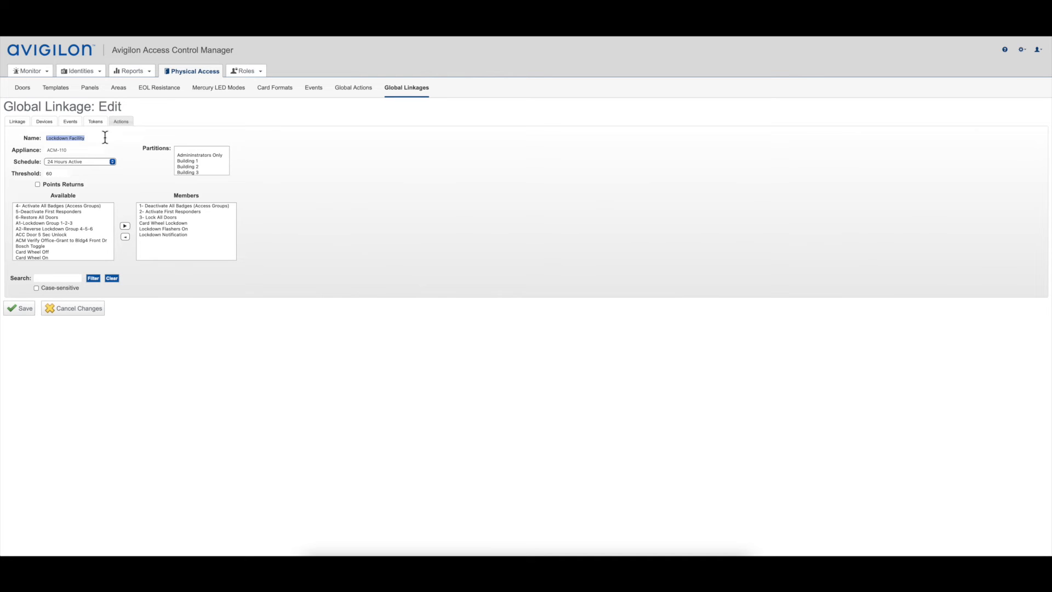
pyautogui.click(166, 206)
pyautogui.click(162, 224)
pyautogui.click(160, 229)
pyautogui.click(160, 234)
pyautogui.click(158, 222)
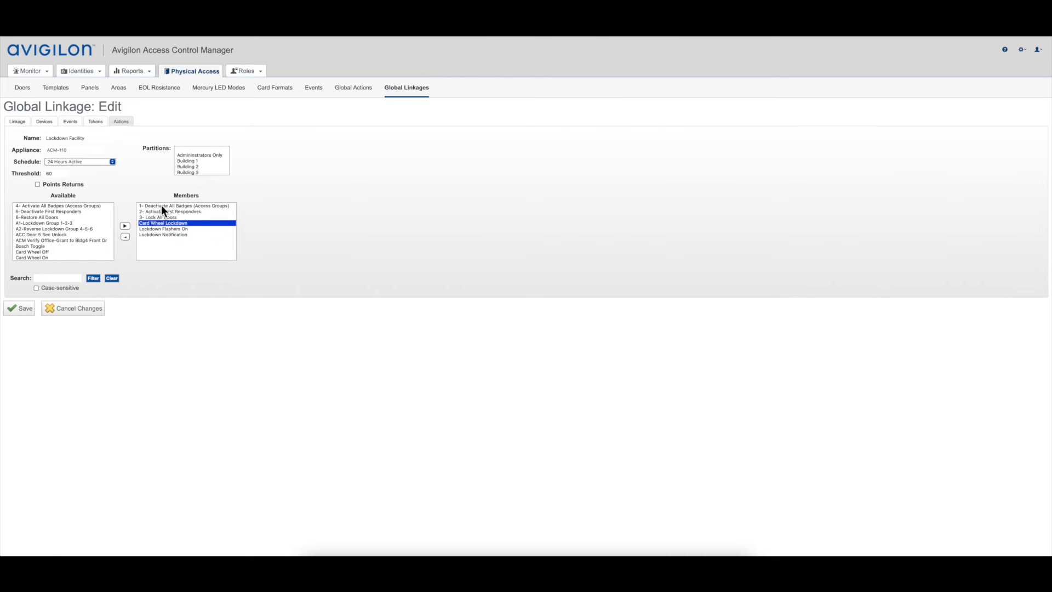
pyautogui.click(163, 205)
pyautogui.click(159, 211)
pyautogui.click(158, 216)
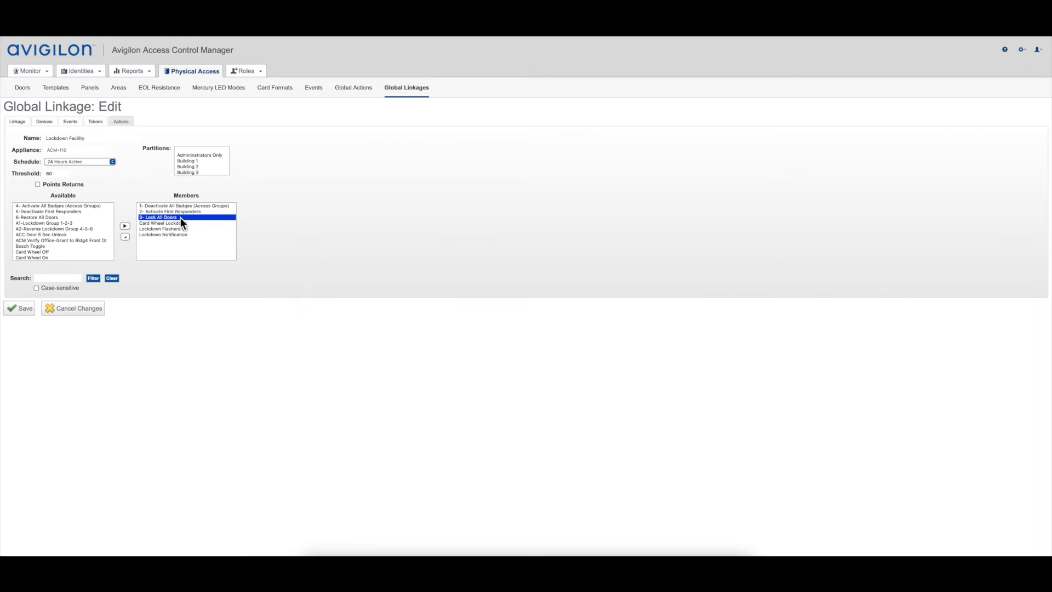
pyautogui.click(168, 205)
pyautogui.click(169, 212)
pyautogui.click(166, 218)
# Step: Review the "4- Activate All Badges (Access Groups)" and "5-Deactivate First Responders" global actions, leaving both without changes
pyautogui.click(355, 91)
pyautogui.click(354, 88)
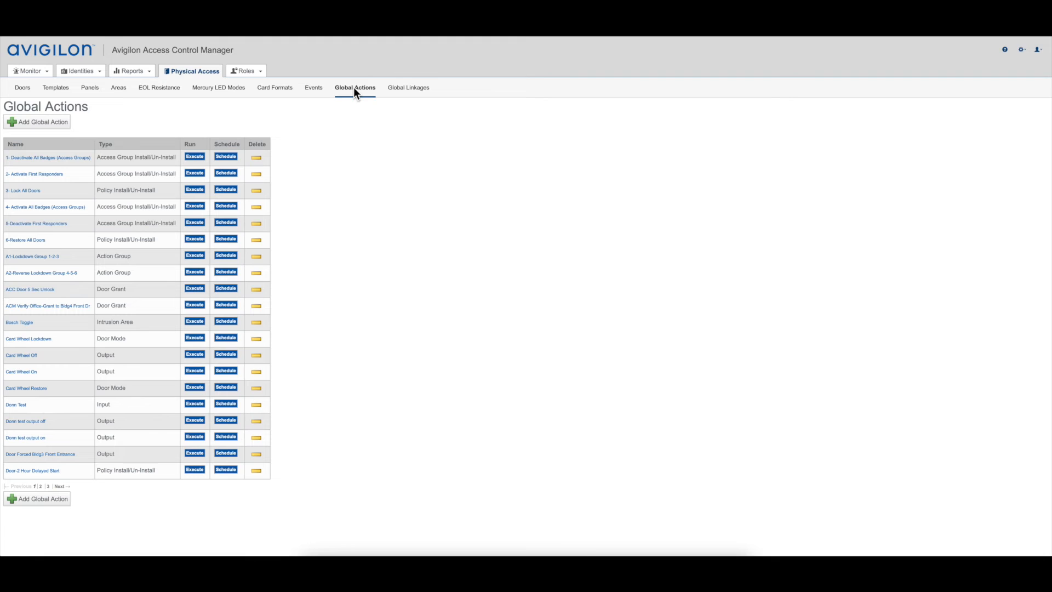
pyautogui.click(54, 203)
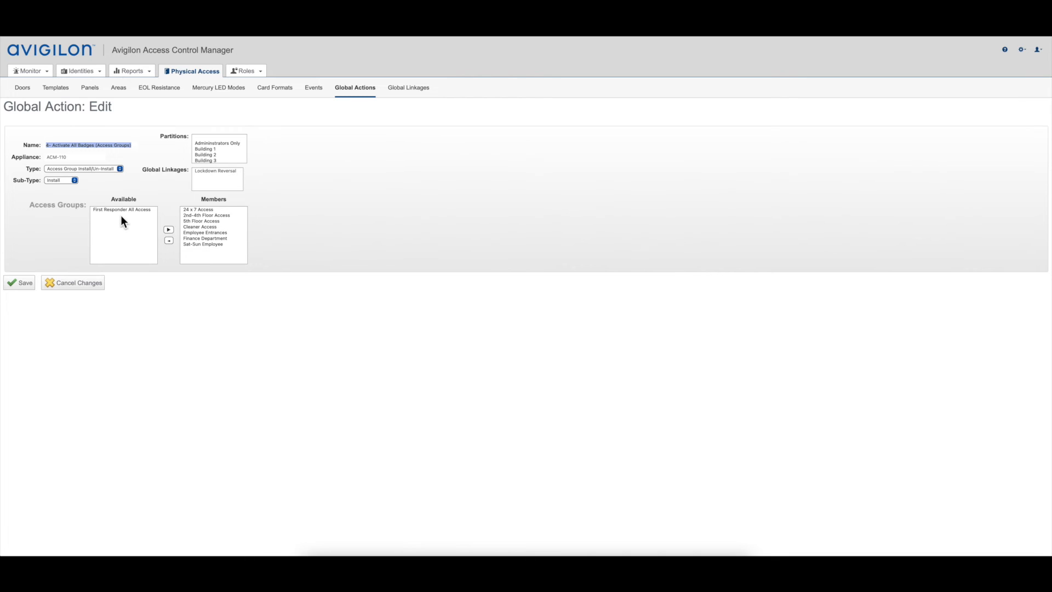
pyautogui.click(71, 287)
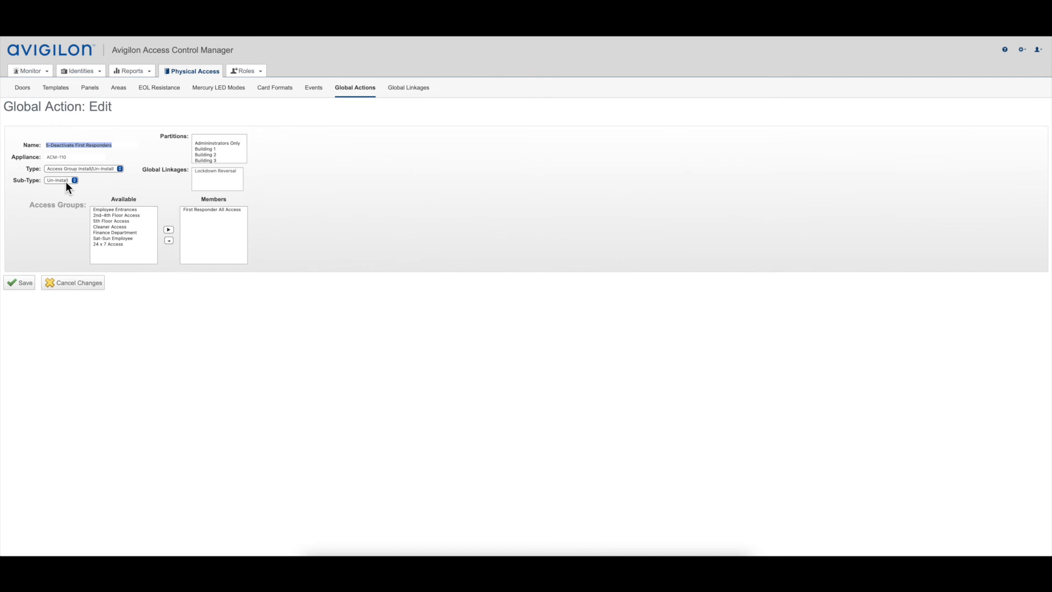
pyautogui.click(84, 166)
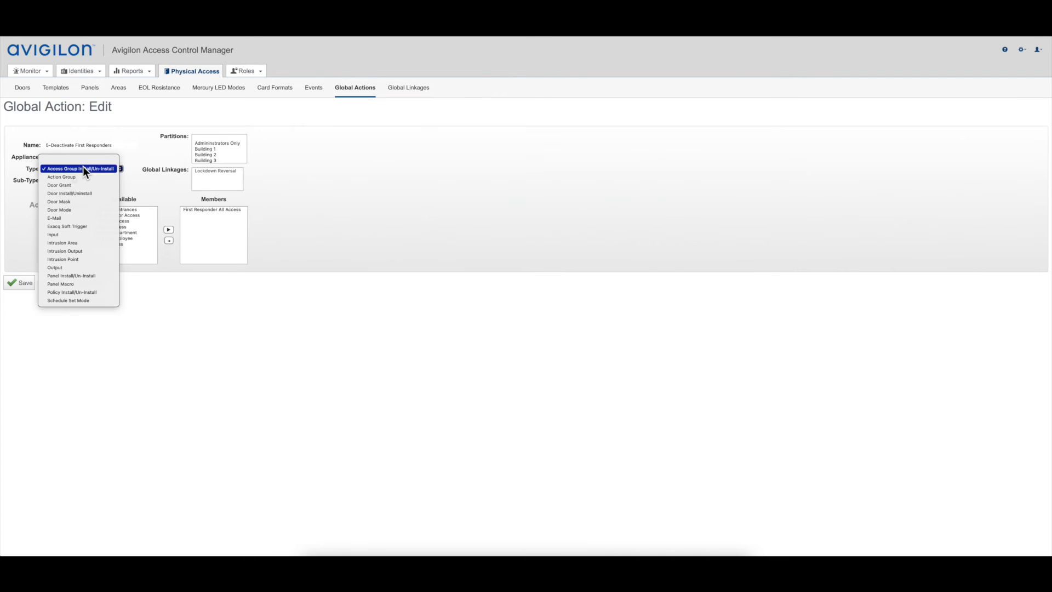
pyautogui.click(69, 169)
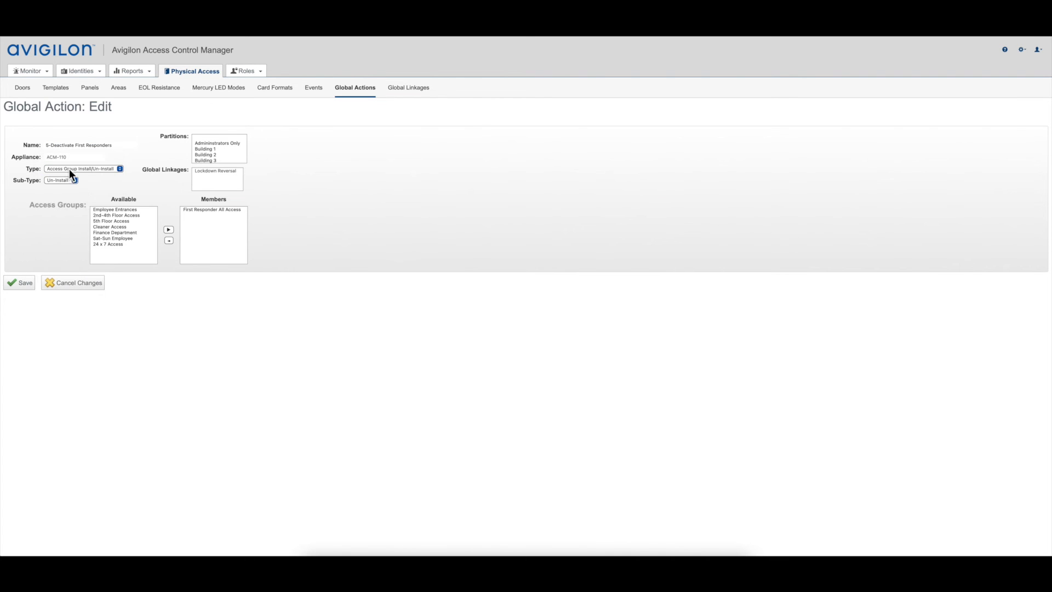
pyautogui.click(69, 284)
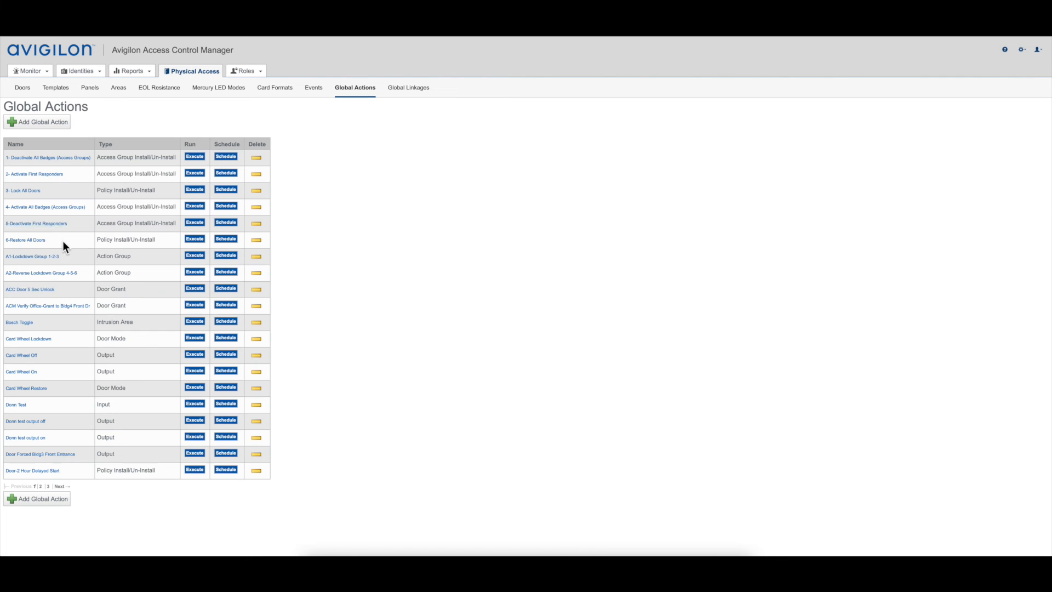
# Step: Review the "6-Restore All Doors" global action and its member policy, leaving it without changes
pyautogui.click(31, 241)
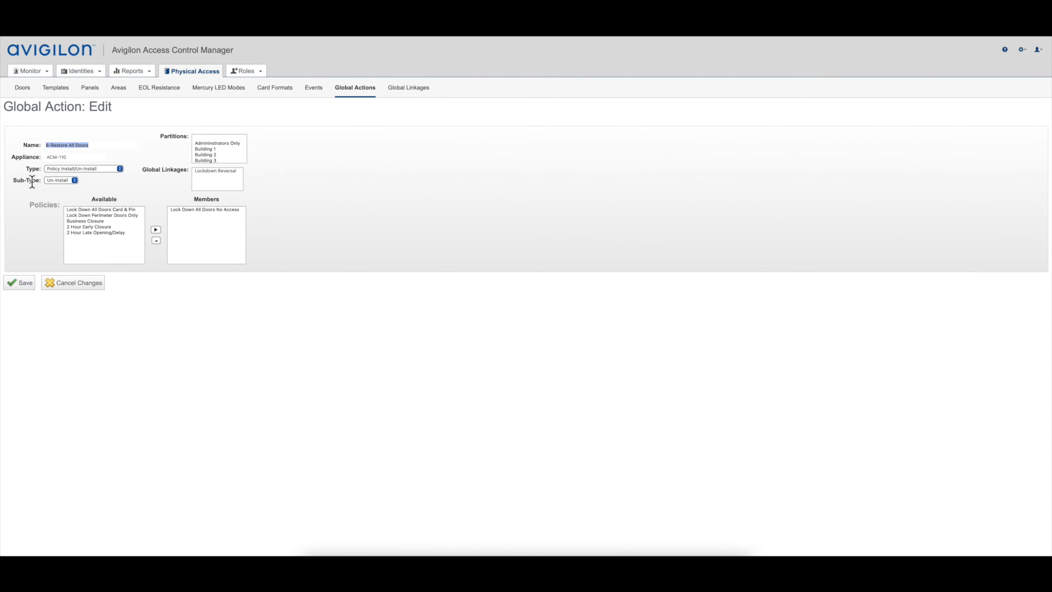
pyautogui.click(206, 211)
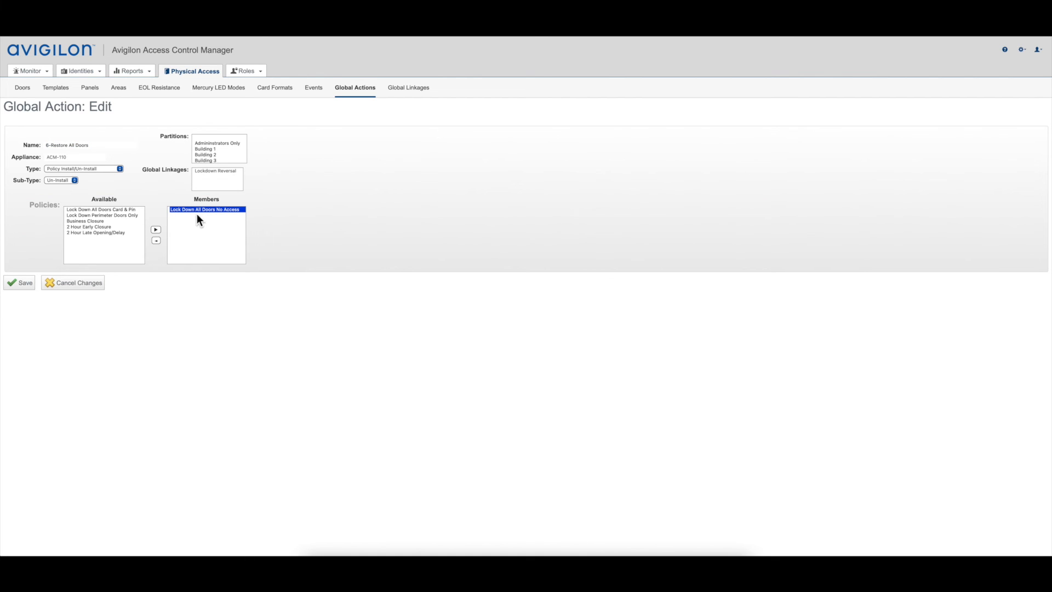
pyautogui.click(52, 282)
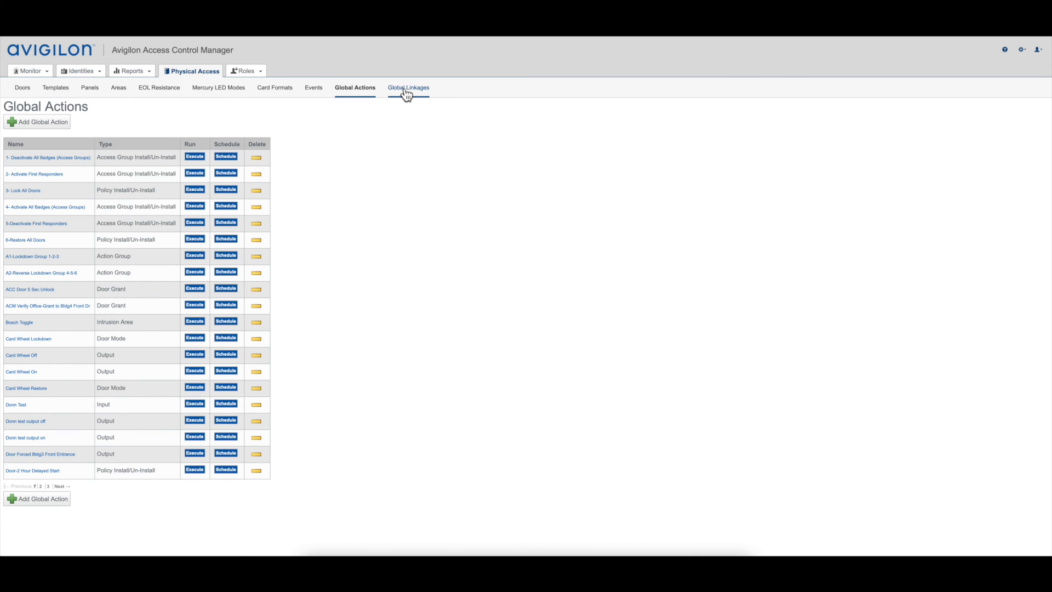
# Step: Open the Lockdown Reversal global linkage and examine its door devices and its trigger event
pyautogui.click(406, 91)
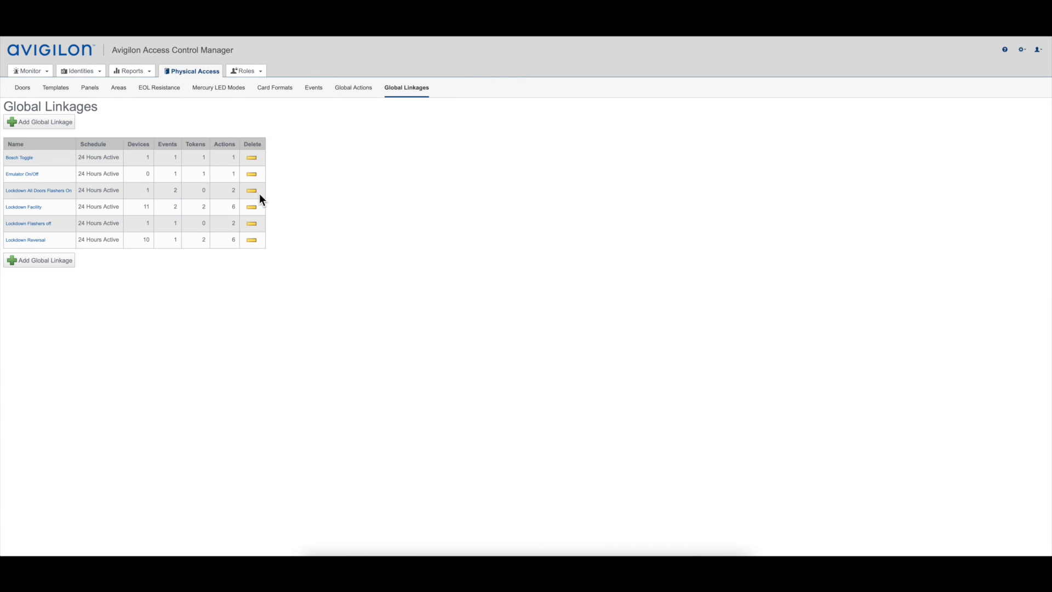
pyautogui.click(19, 241)
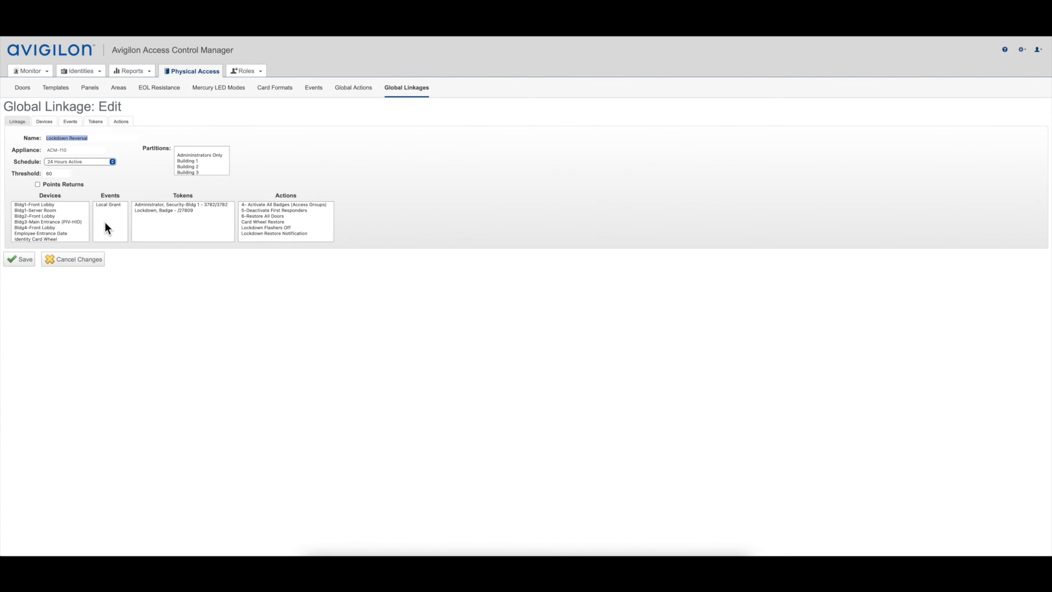
pyautogui.click(43, 121)
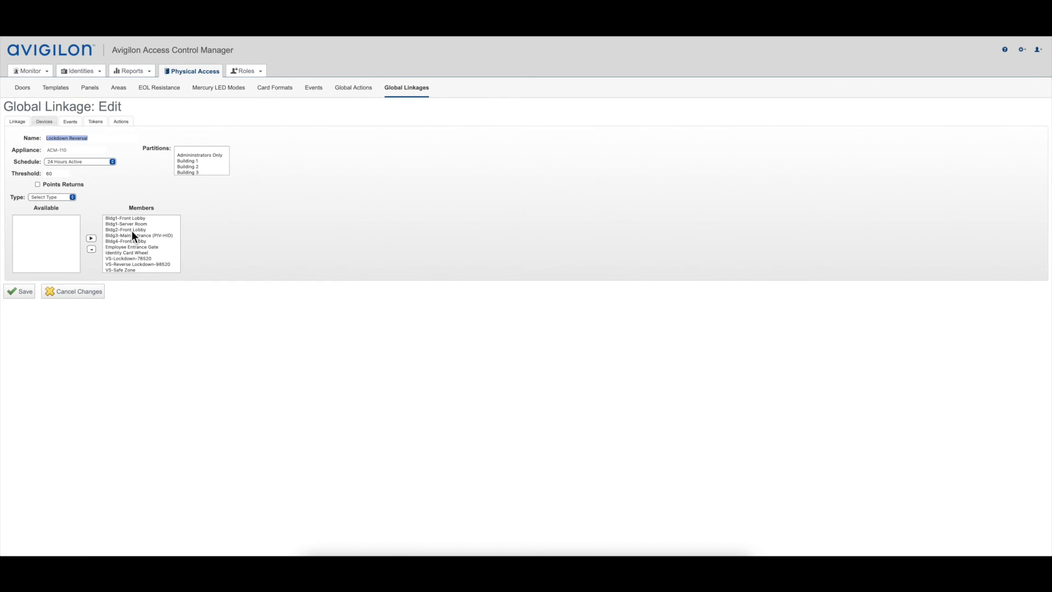
pyautogui.click(62, 198)
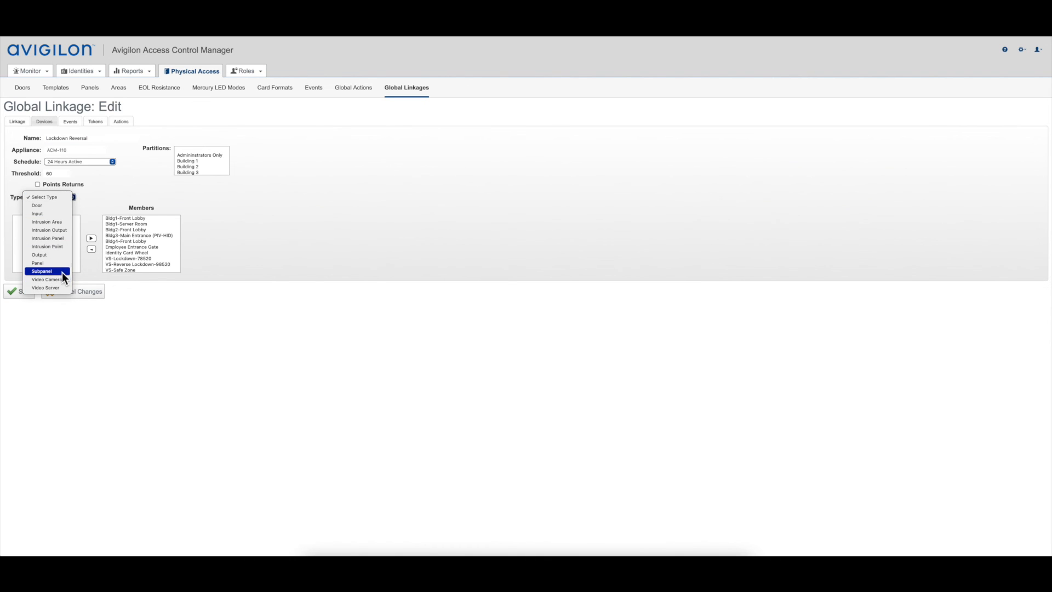
pyautogui.click(69, 205)
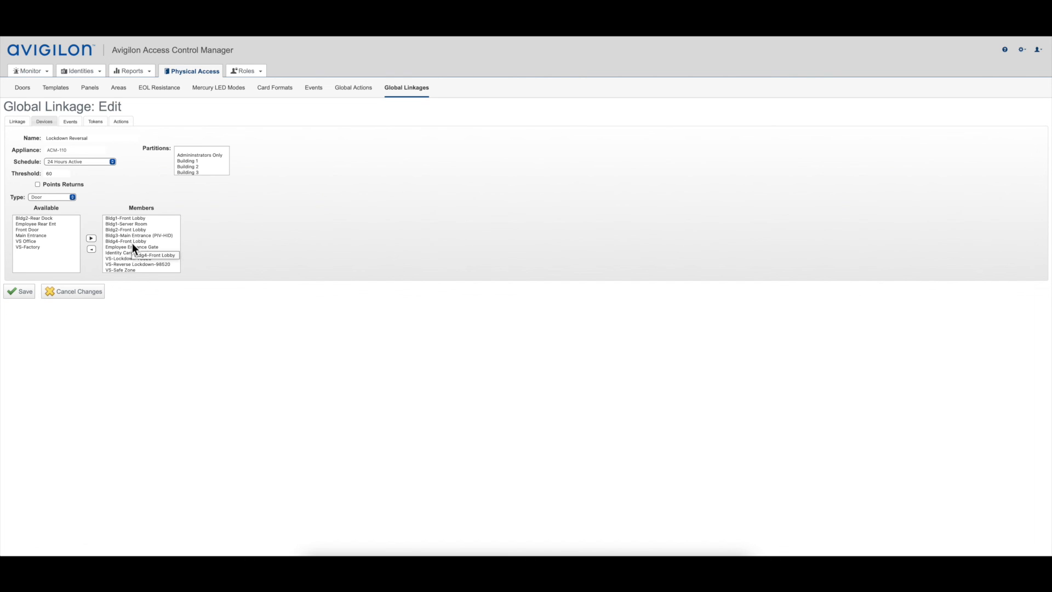
pyautogui.click(73, 120)
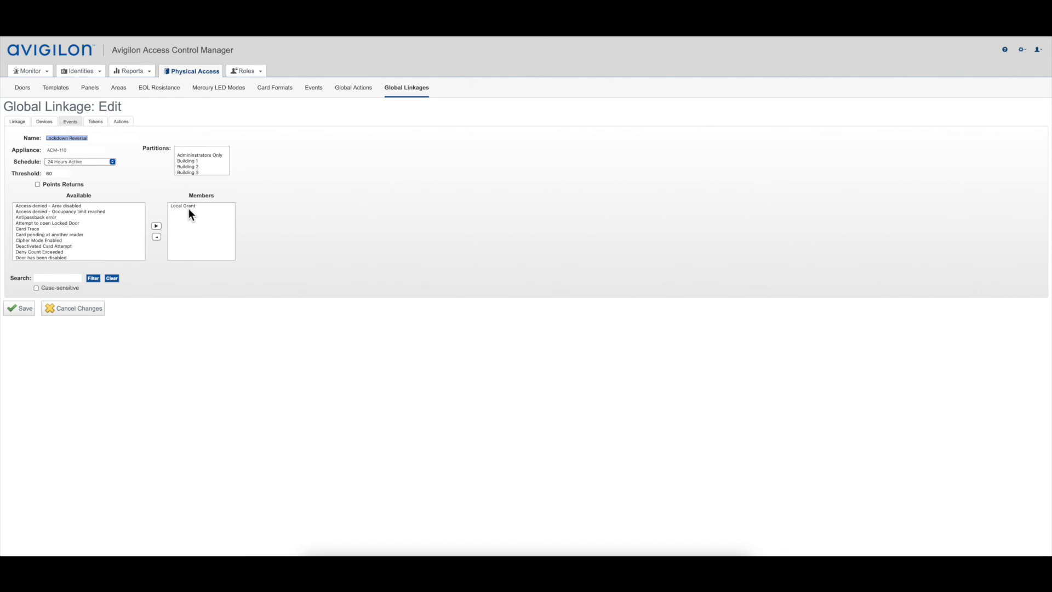
# Step: Examine the Lockdown Reversal linkage's member tokens and its actions for activating badges, deactivating first responders and restoring all doors
pyautogui.click(93, 123)
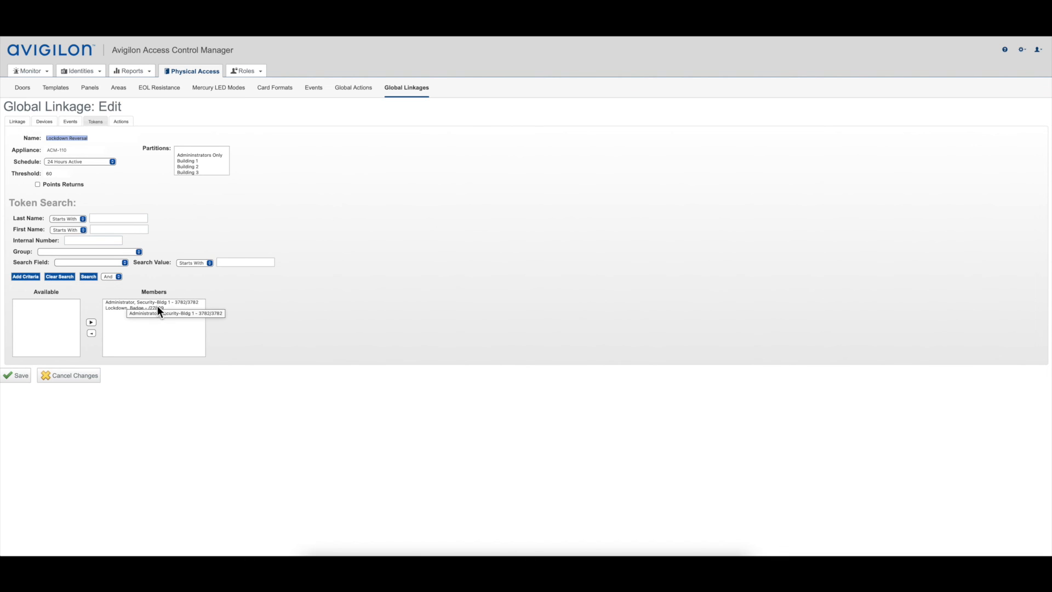
pyautogui.click(124, 125)
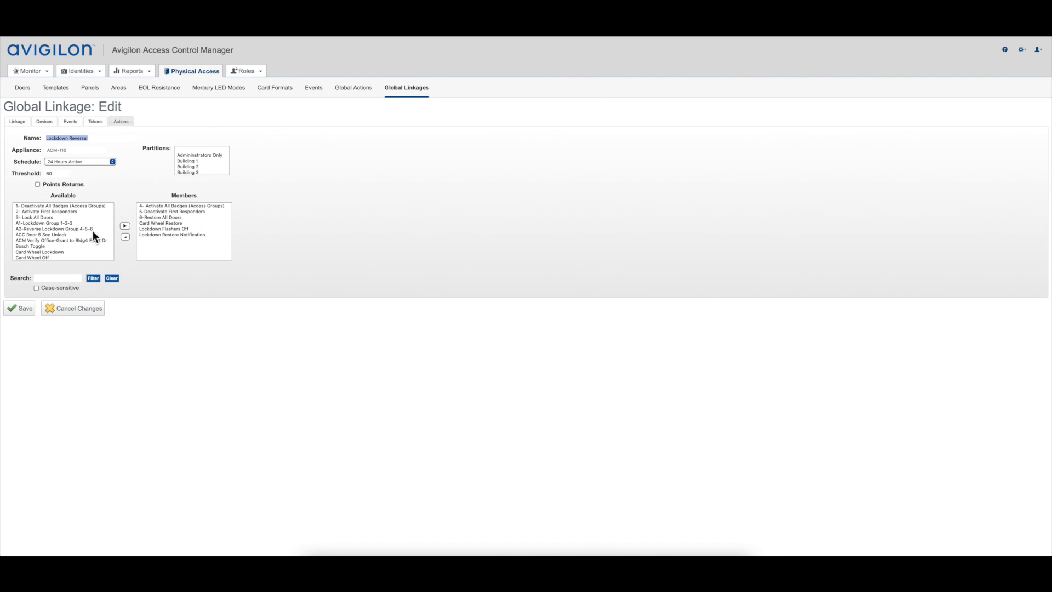
pyautogui.click(159, 206)
pyautogui.click(163, 211)
pyautogui.click(162, 217)
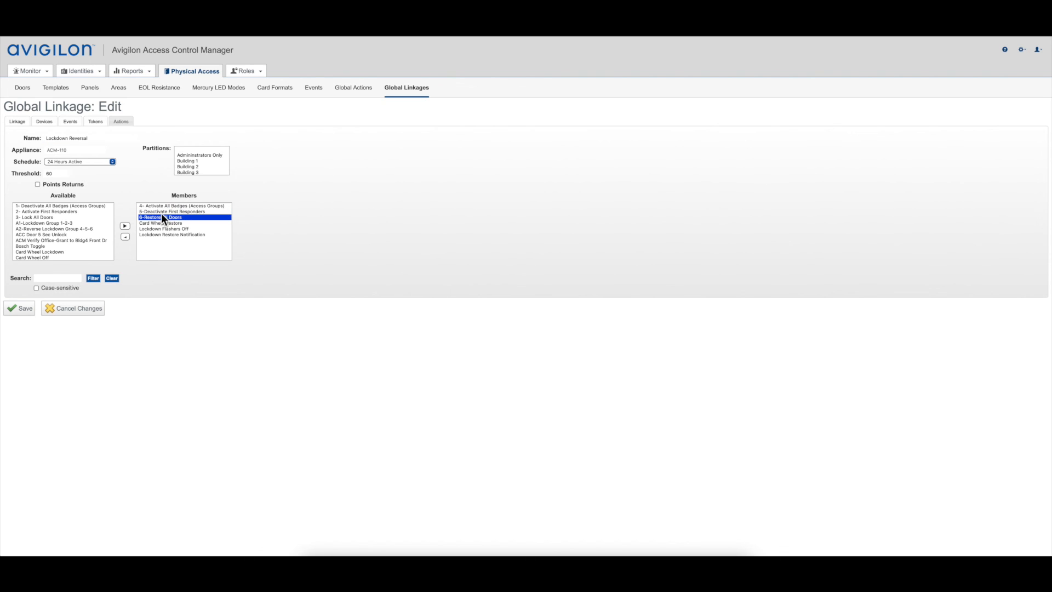